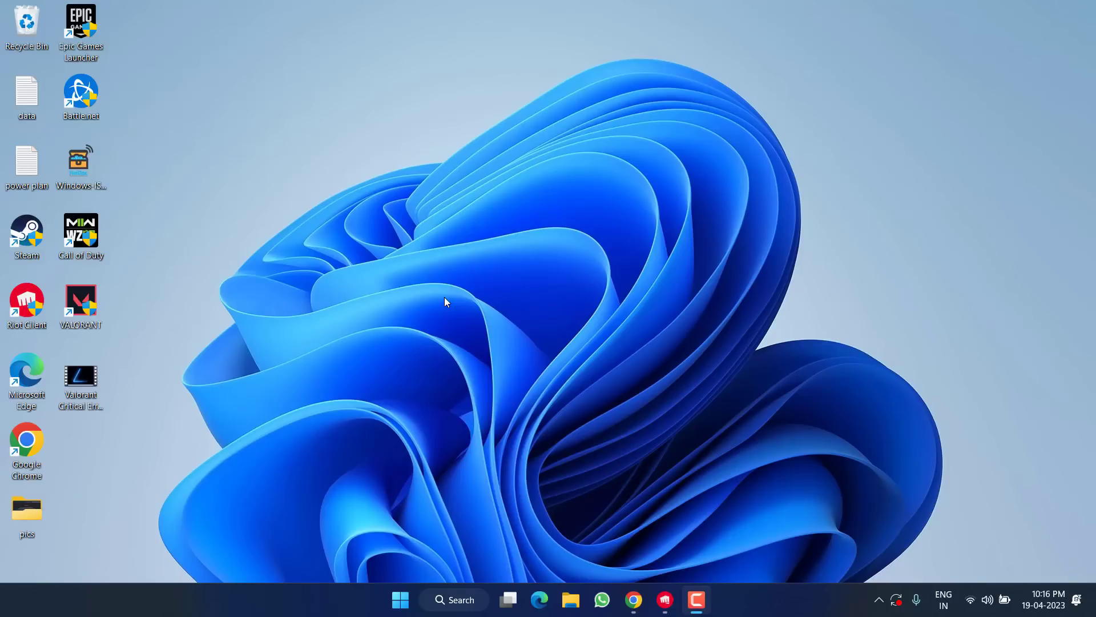
- Bring up the VALORANT launcher and read then dismiss its Unsupported Operating System alert
click(665, 600)
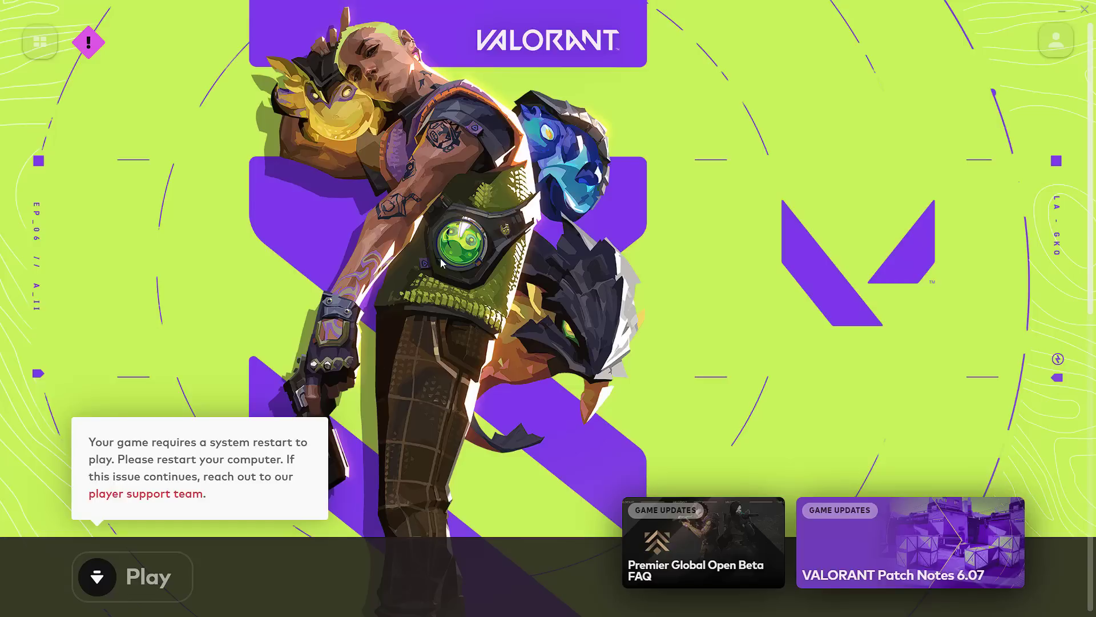
click(88, 41)
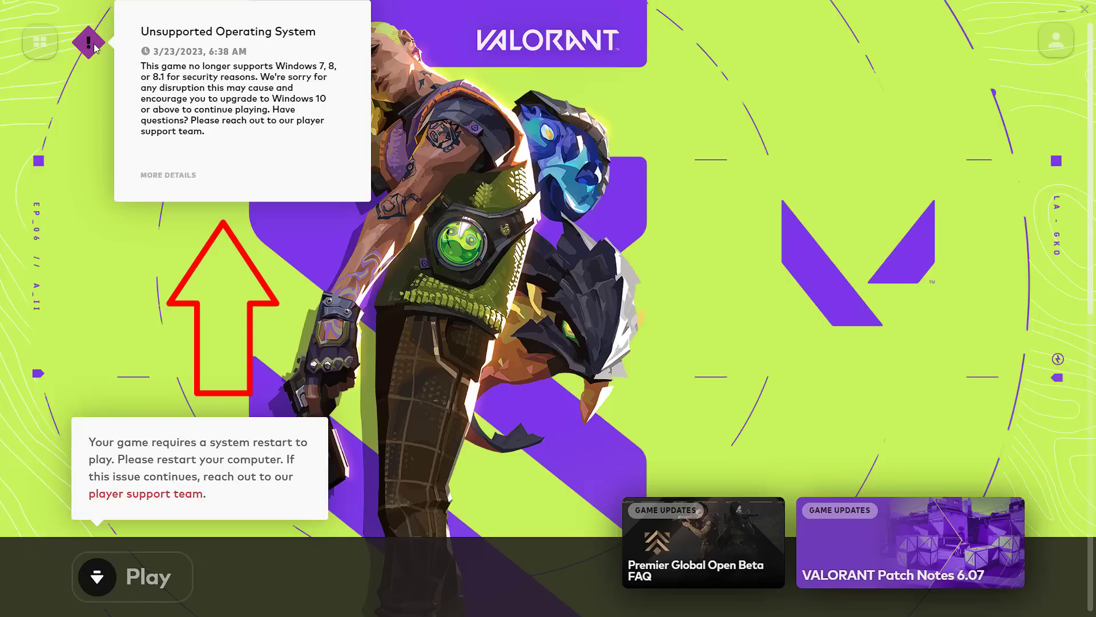
click(107, 58)
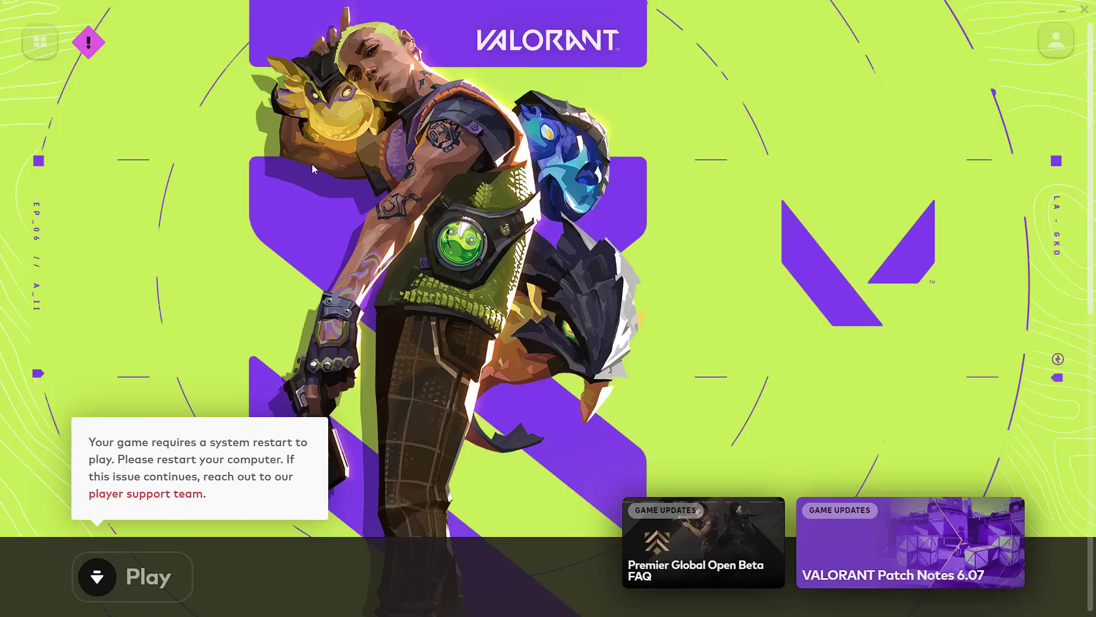
- Close the VALORANT launcher, check the pending Microsoft Defender Antivirus update, then close Settings
click(1090, 8)
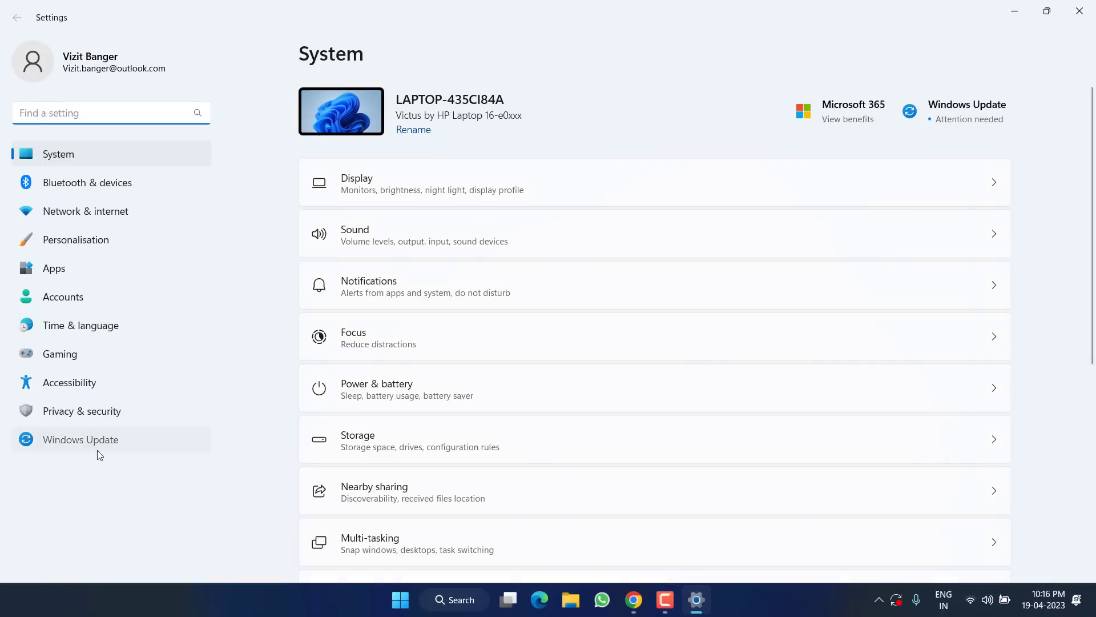
click(97, 447)
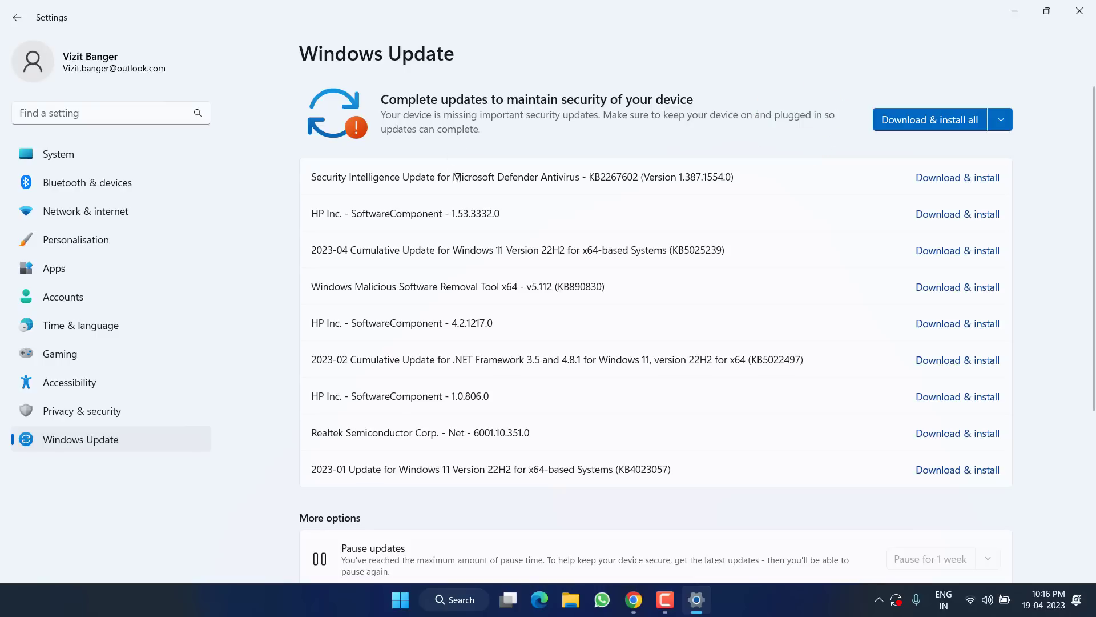
drag(453, 176, 580, 179)
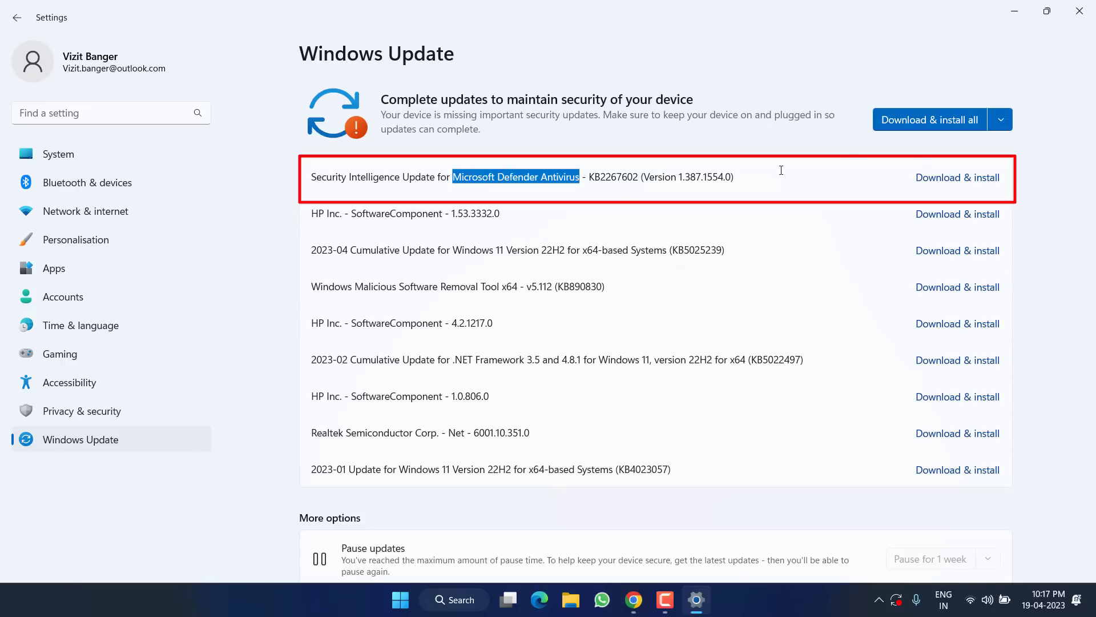
click(1079, 11)
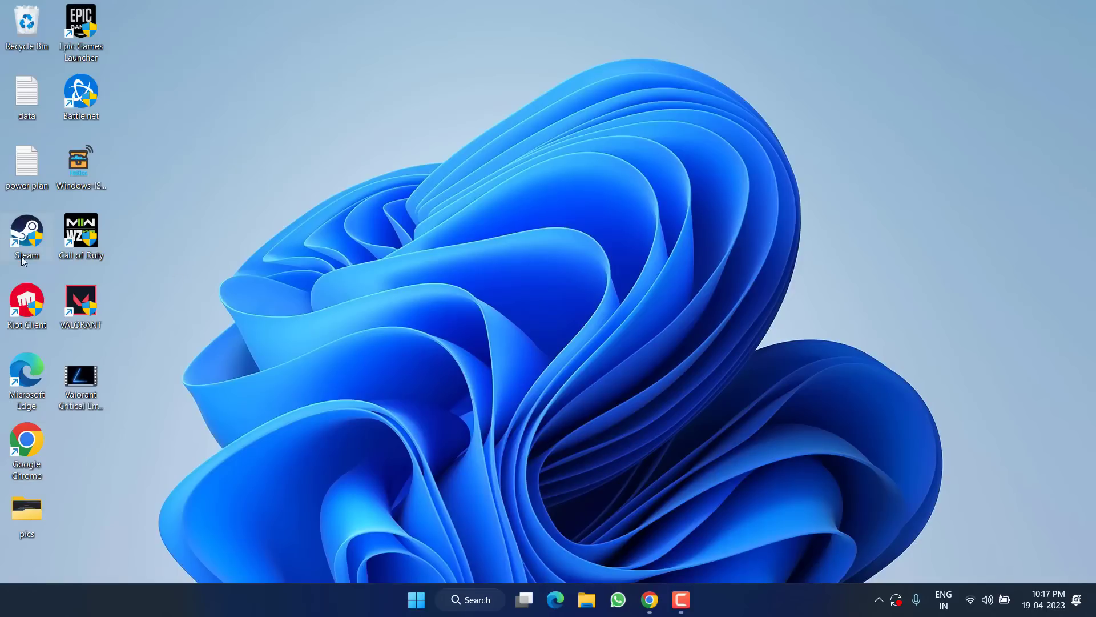
- Tick 'Run this program as an administrator' in the Riot Client shortcut's Compatibility properties and save
right_click(29, 306)
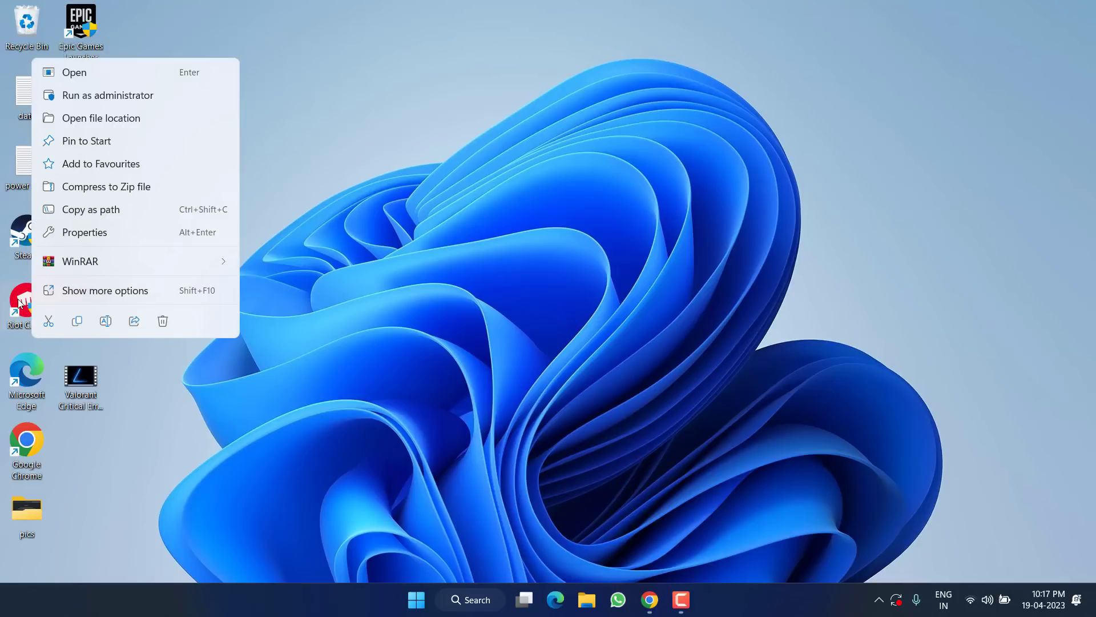
click(99, 229)
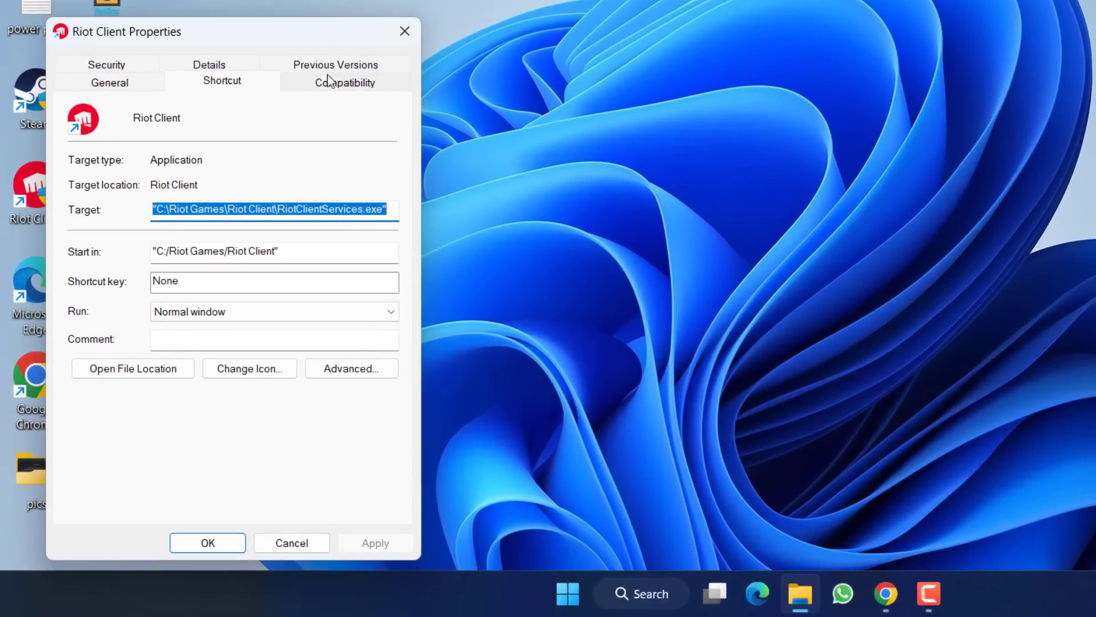
click(335, 84)
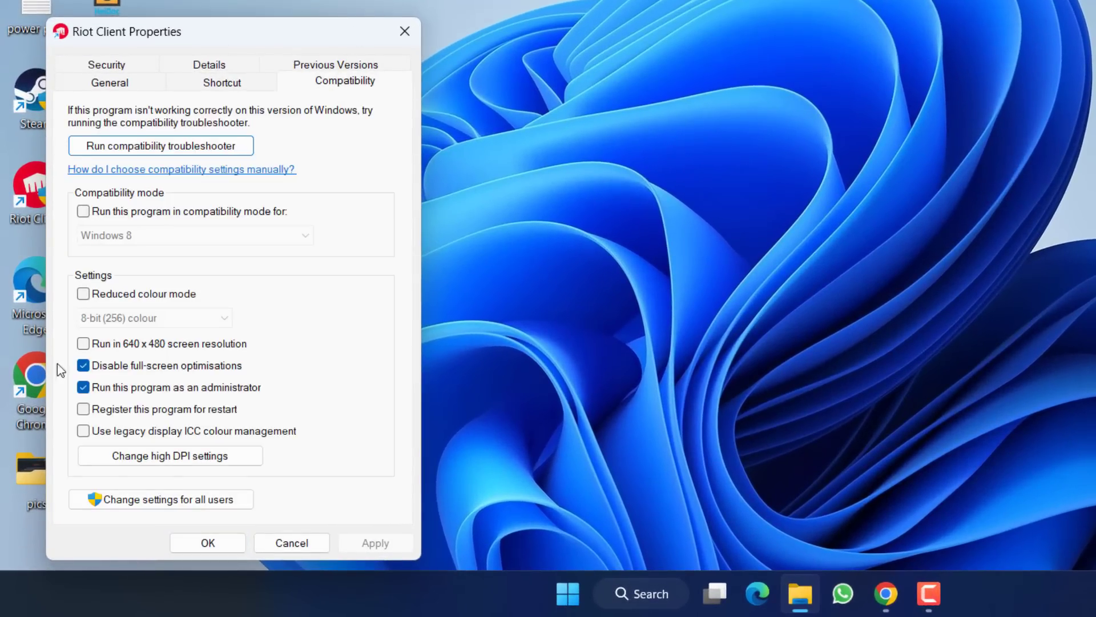
click(158, 388)
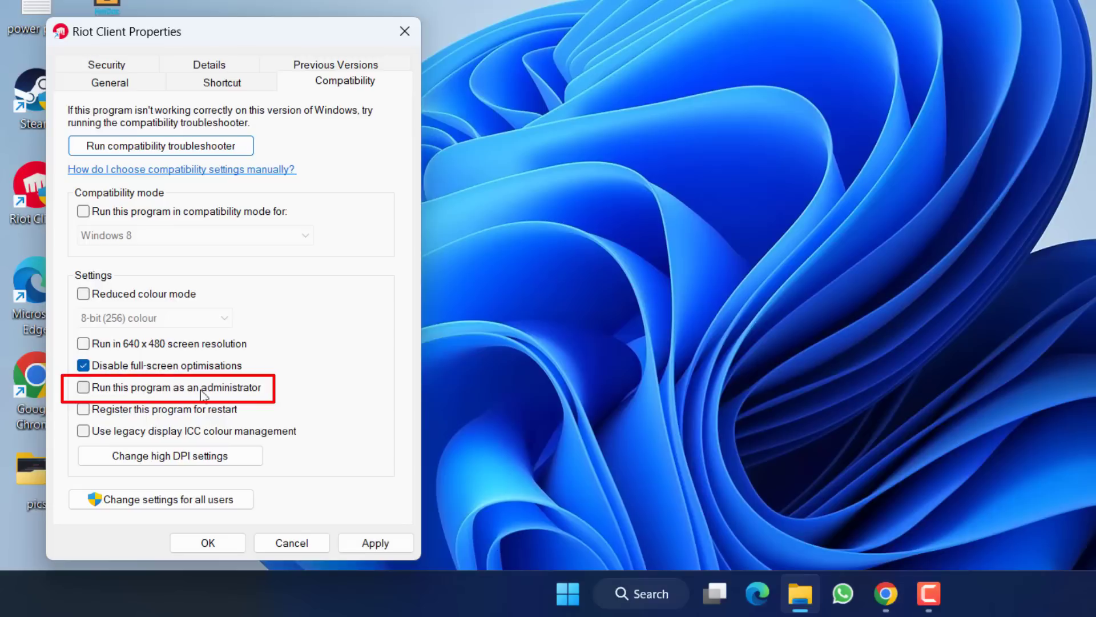
click(166, 394)
click(374, 543)
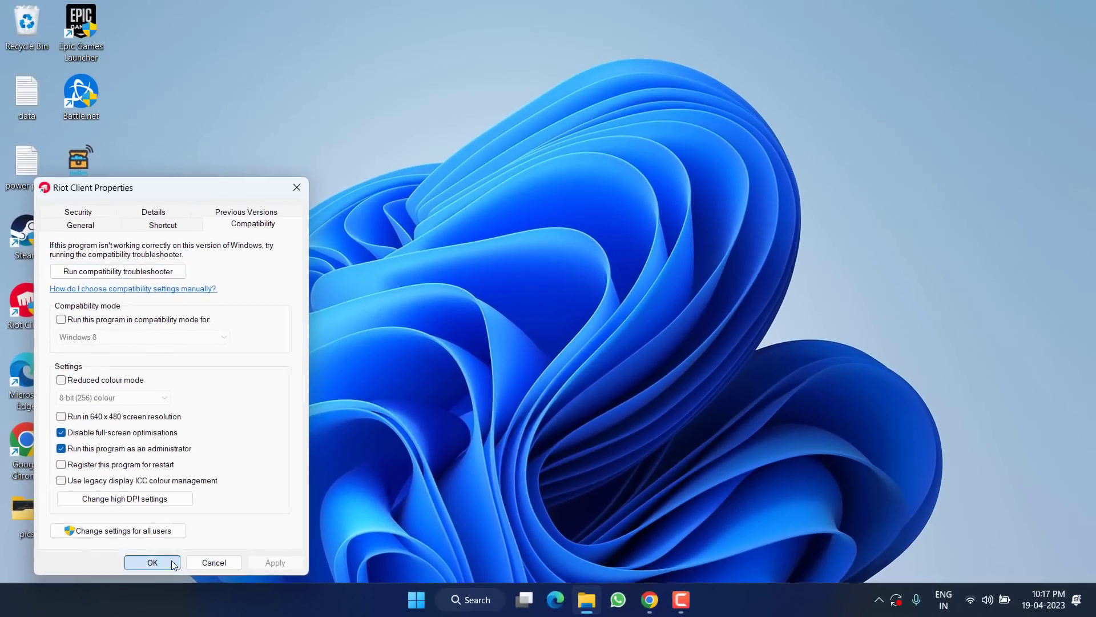
click(152, 561)
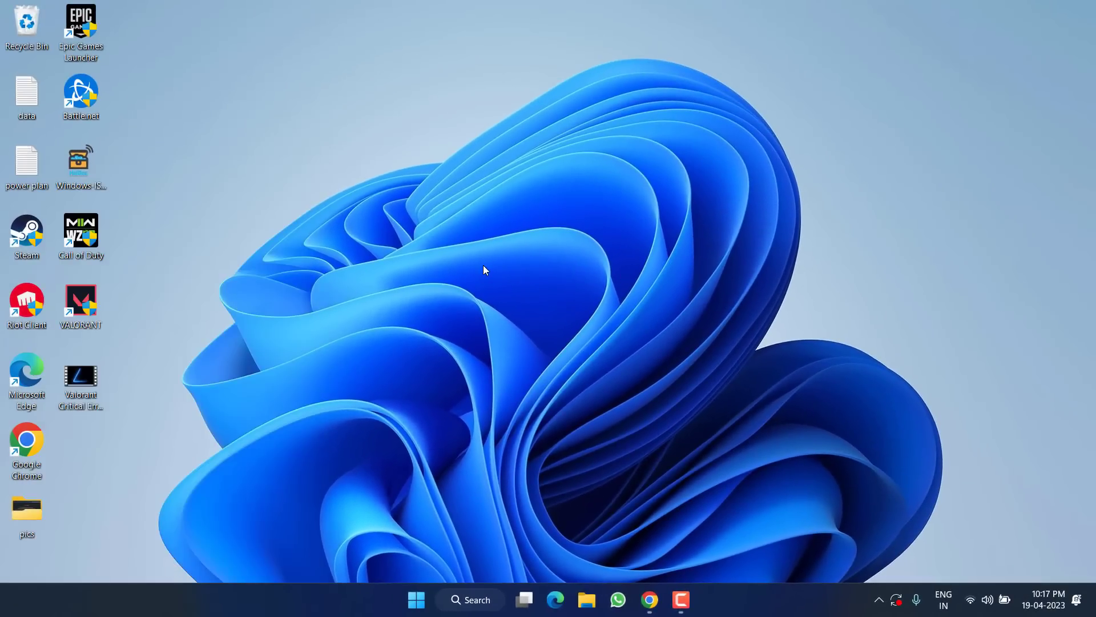
- Uninstall Riot Vanguard from Installed apps, confirm its complete removal, and close Settings
key(super+i)
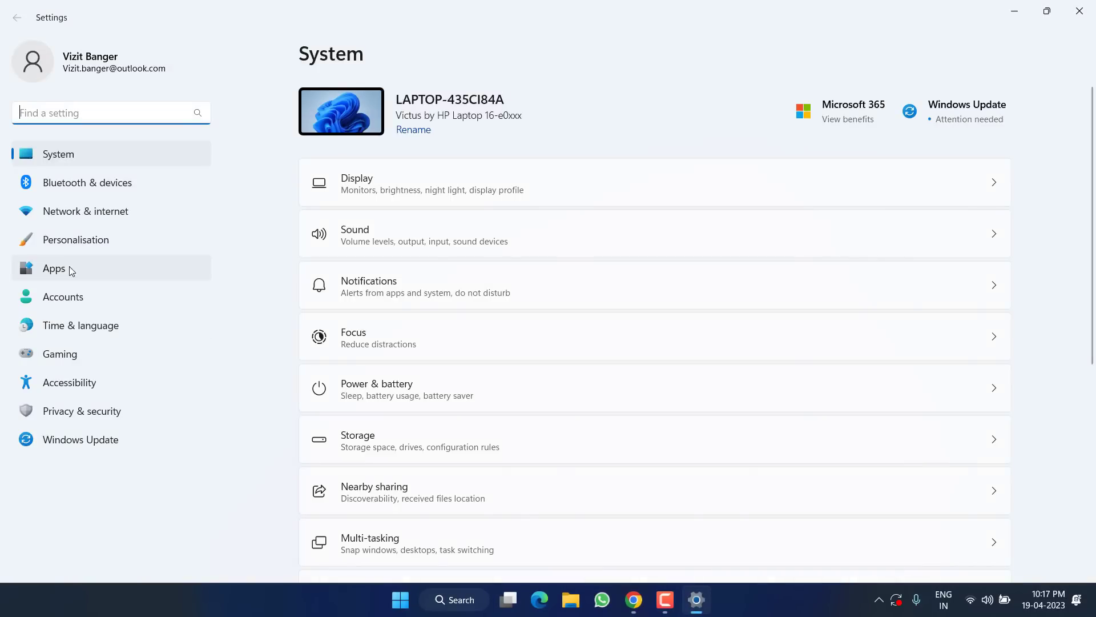
click(70, 271)
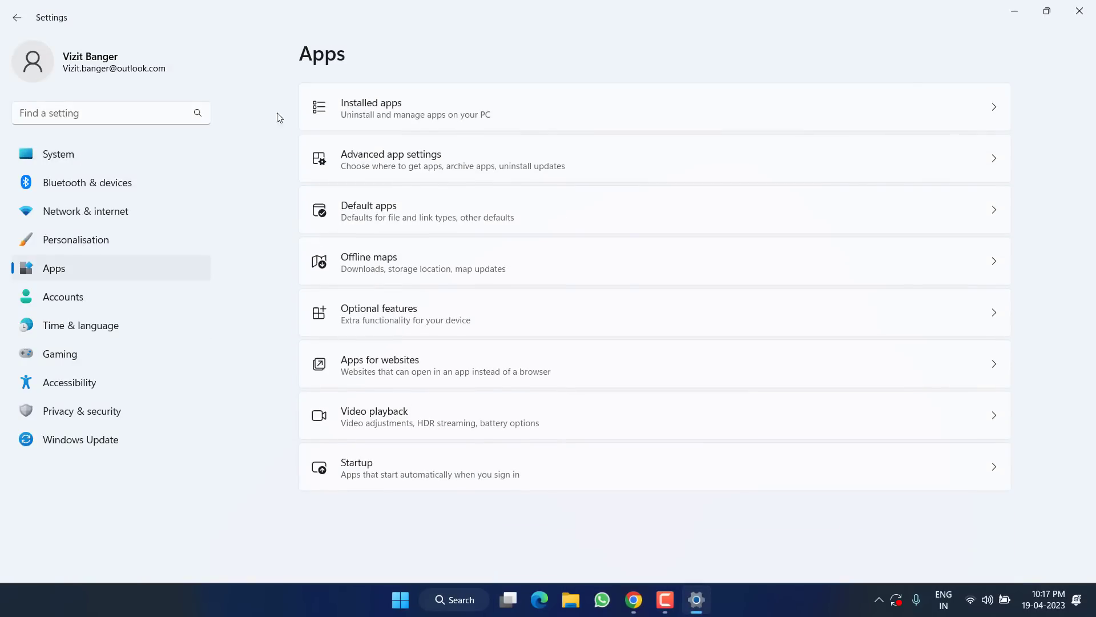
click(409, 118)
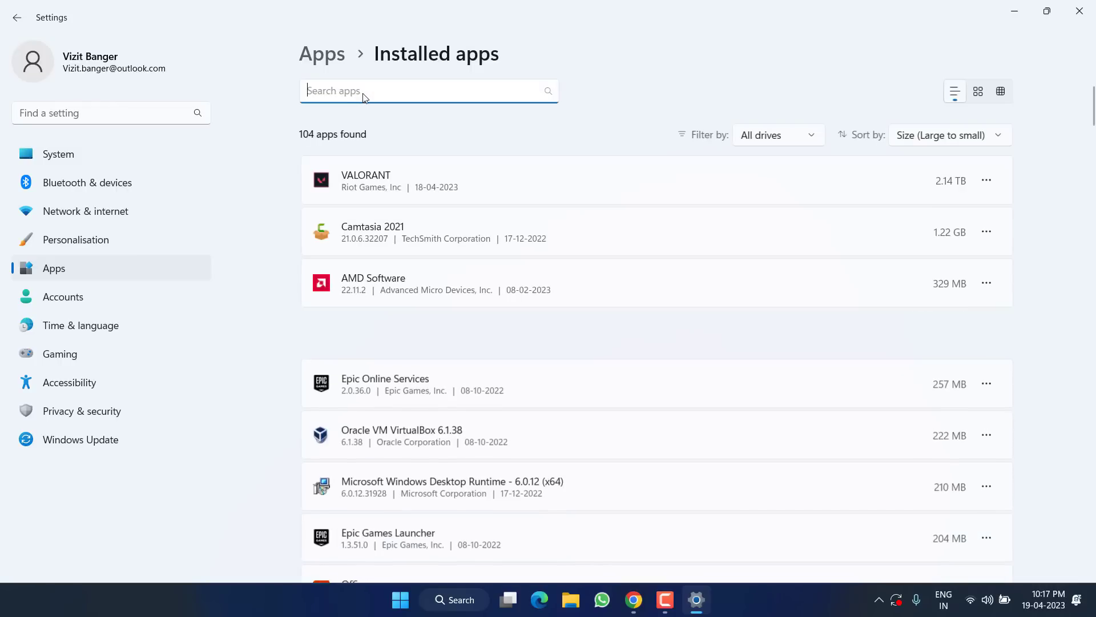
text(riot)
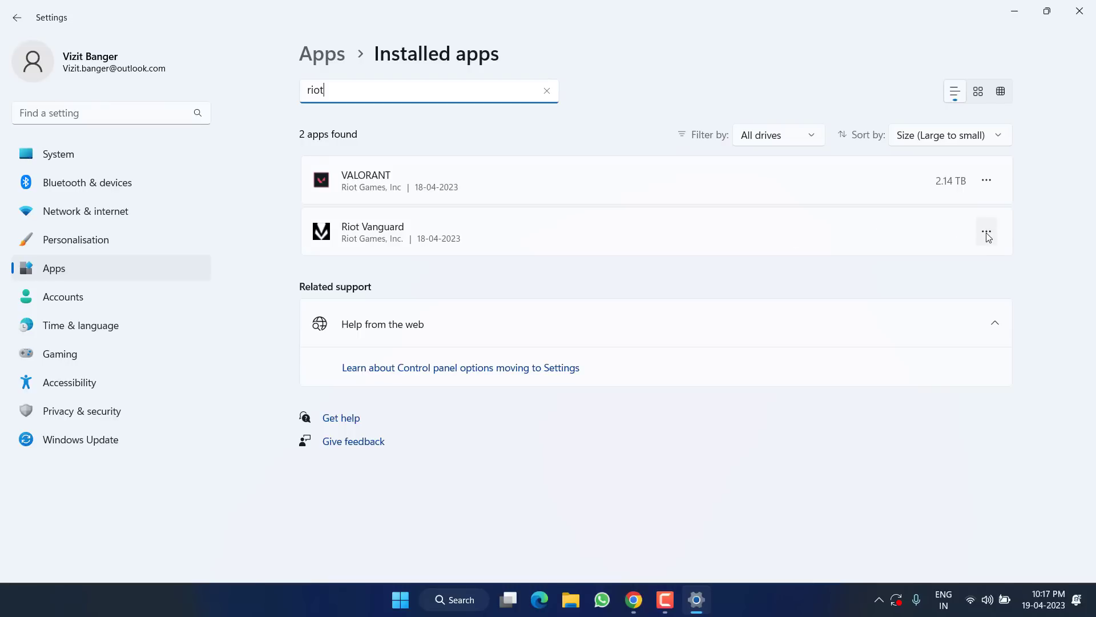
click(987, 236)
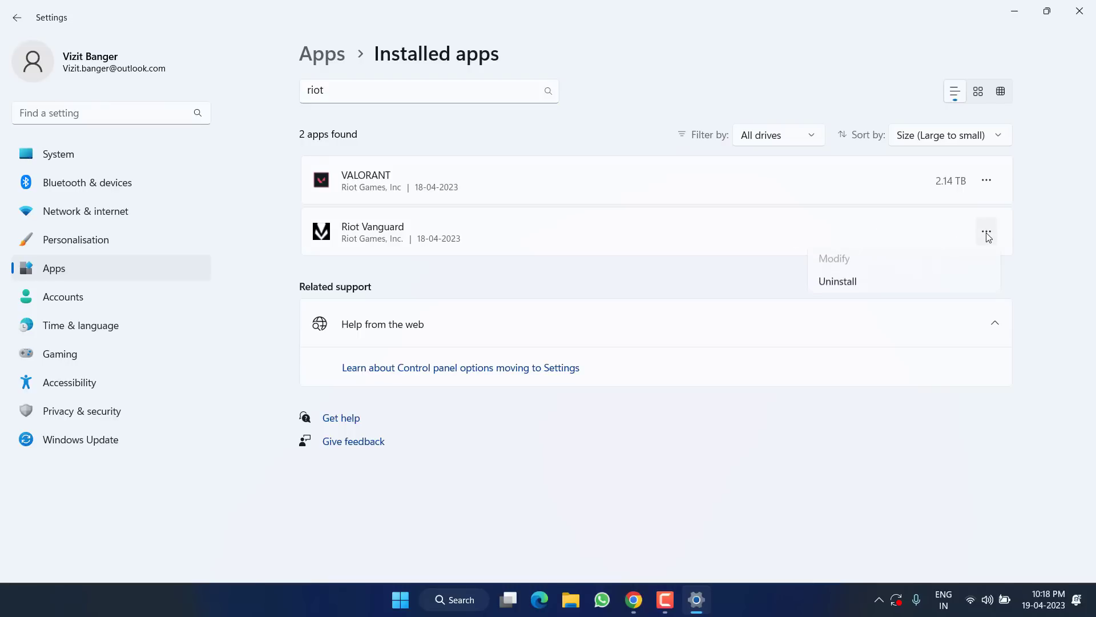
click(852, 292)
click(954, 312)
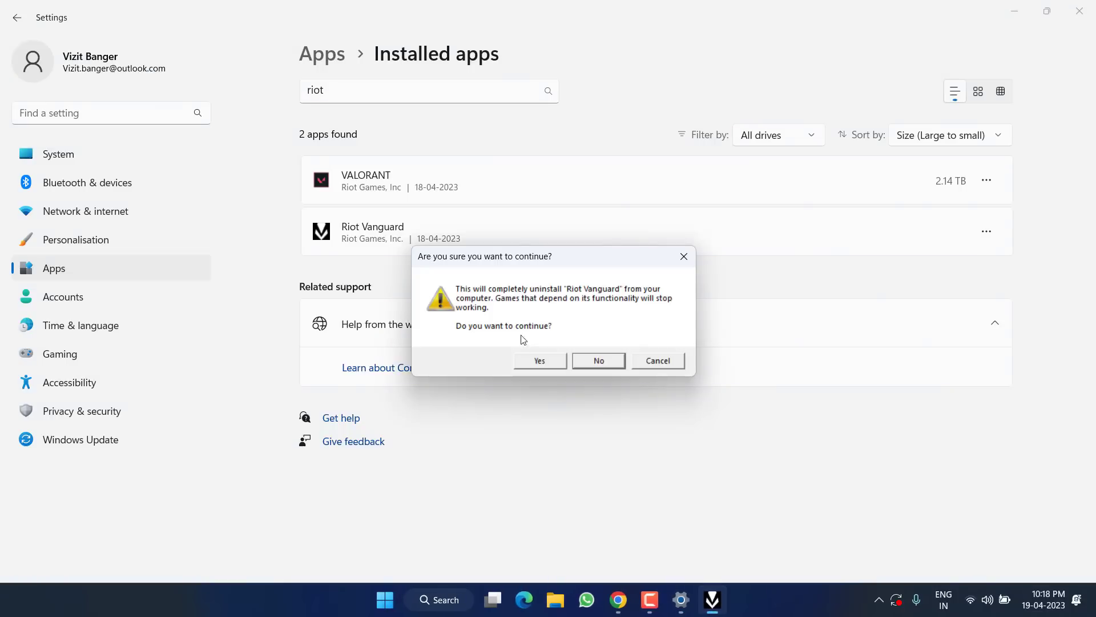
click(530, 358)
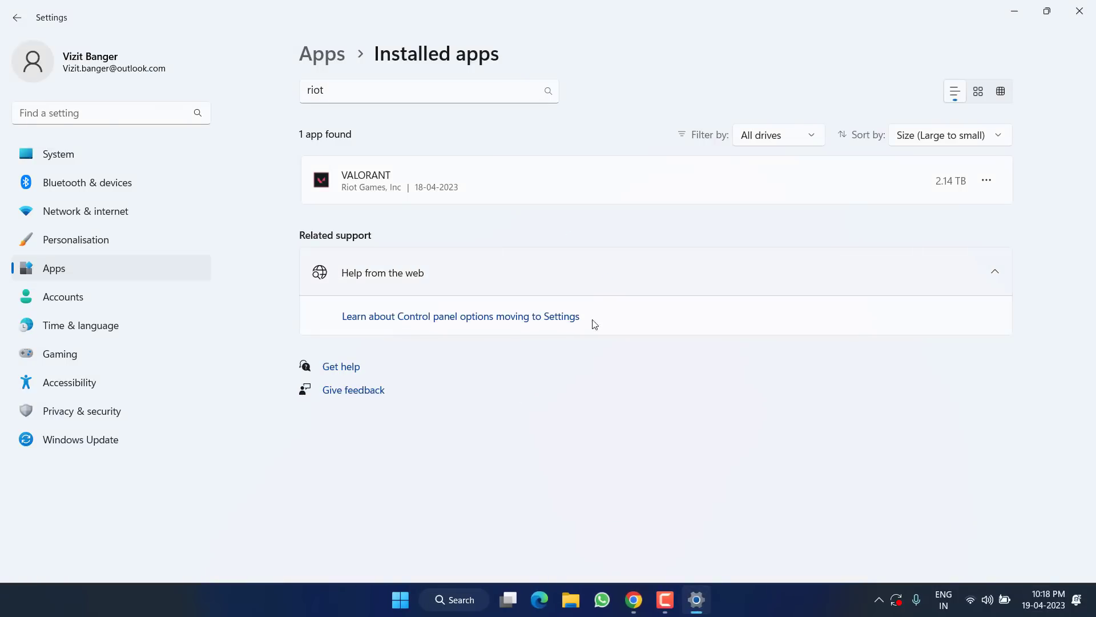
click(1079, 11)
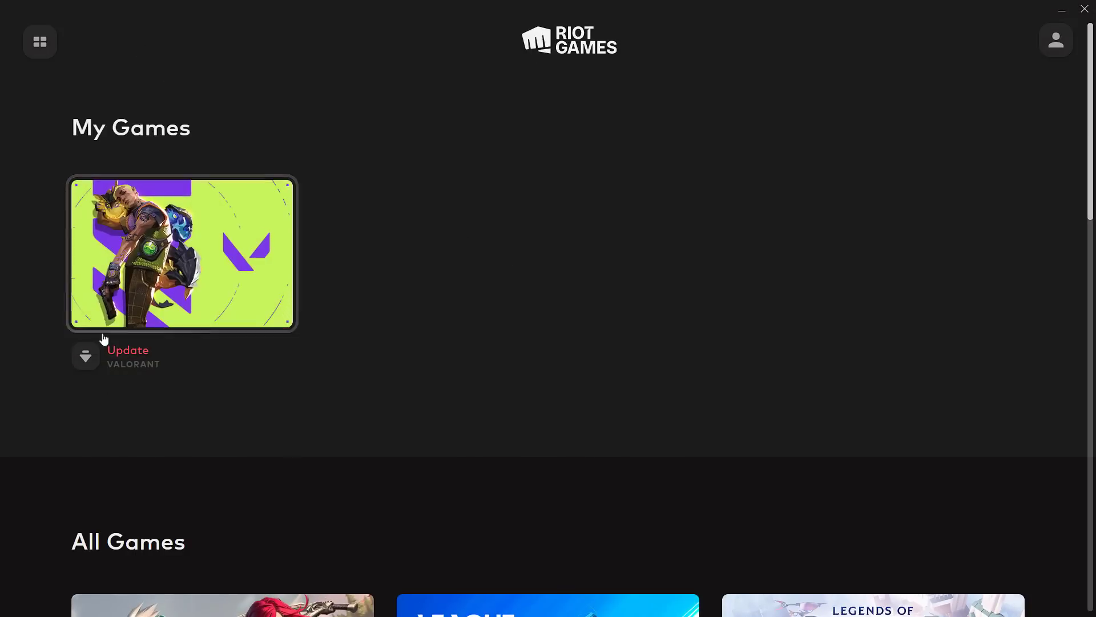
- Run the VALORANT update to reinstall Riot Vanguard, then close the Riot Client
click(129, 356)
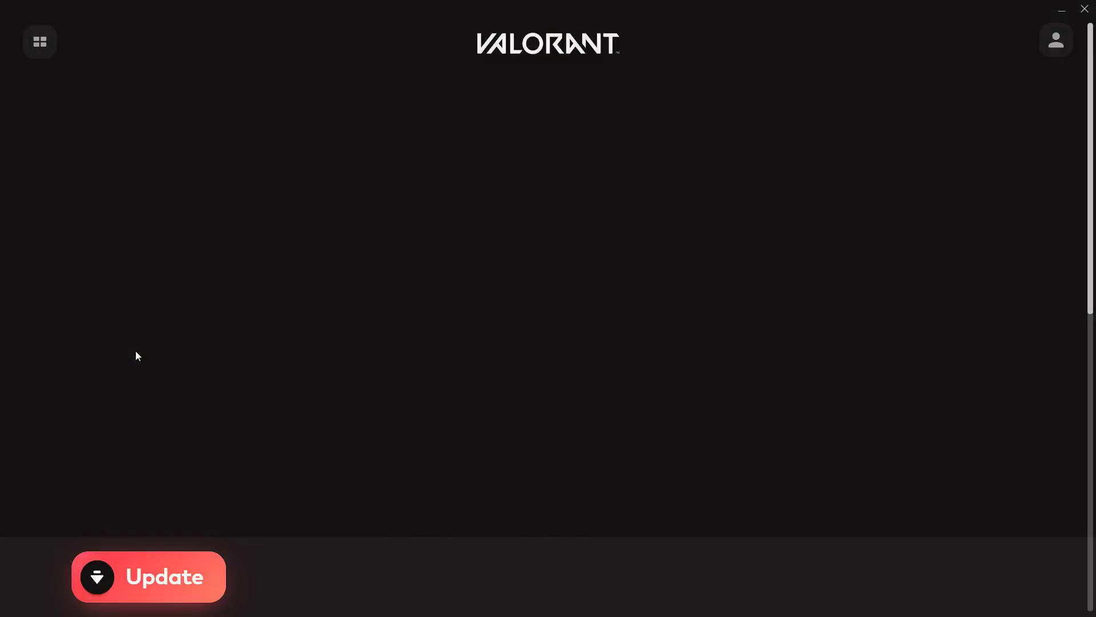
click(177, 597)
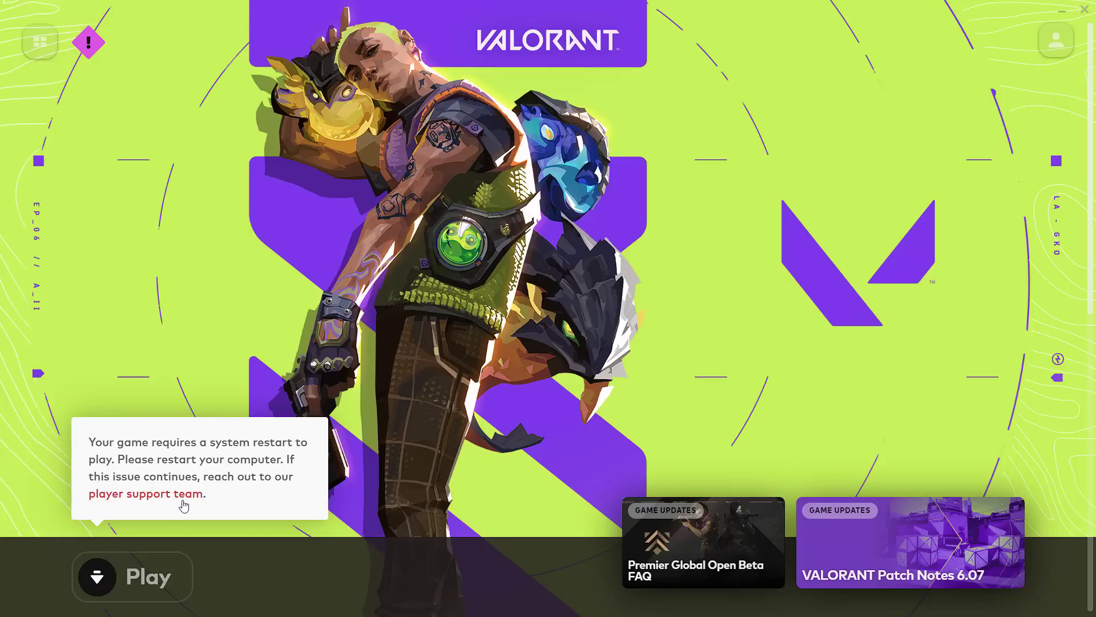
click(1086, 10)
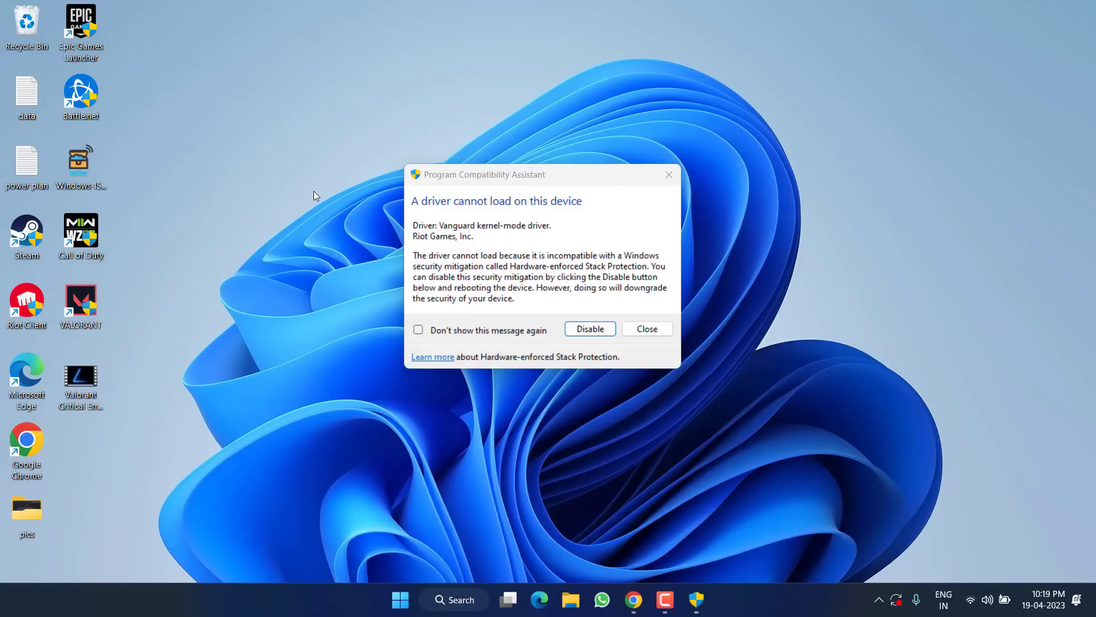
- Close the Vanguard kernel-mode driver warning and launch Windows Security from Start search
click(547, 175)
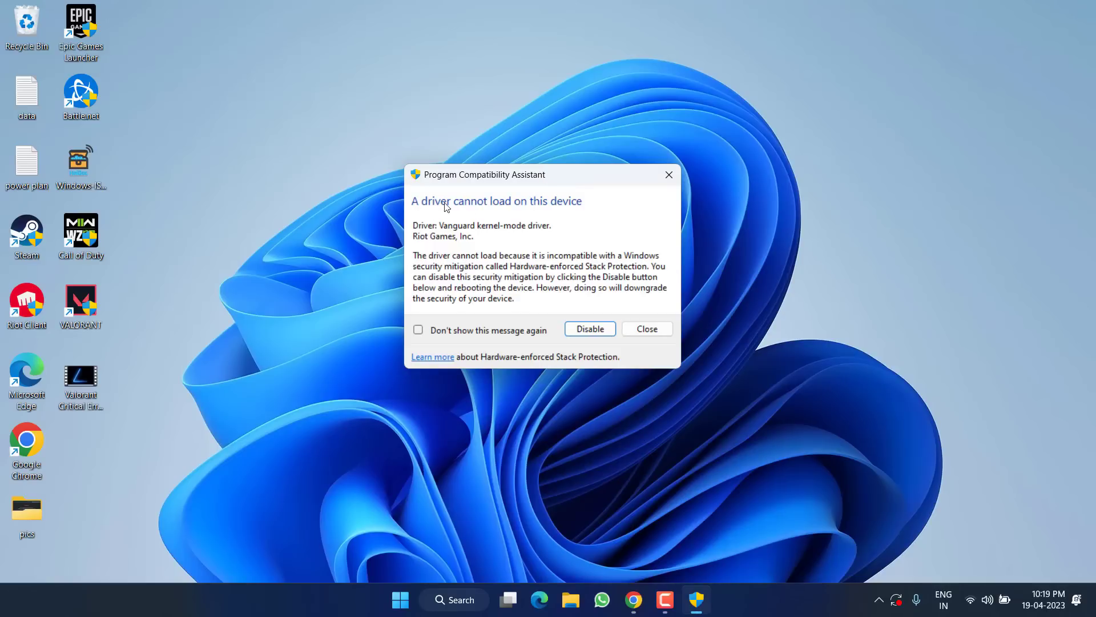
click(647, 329)
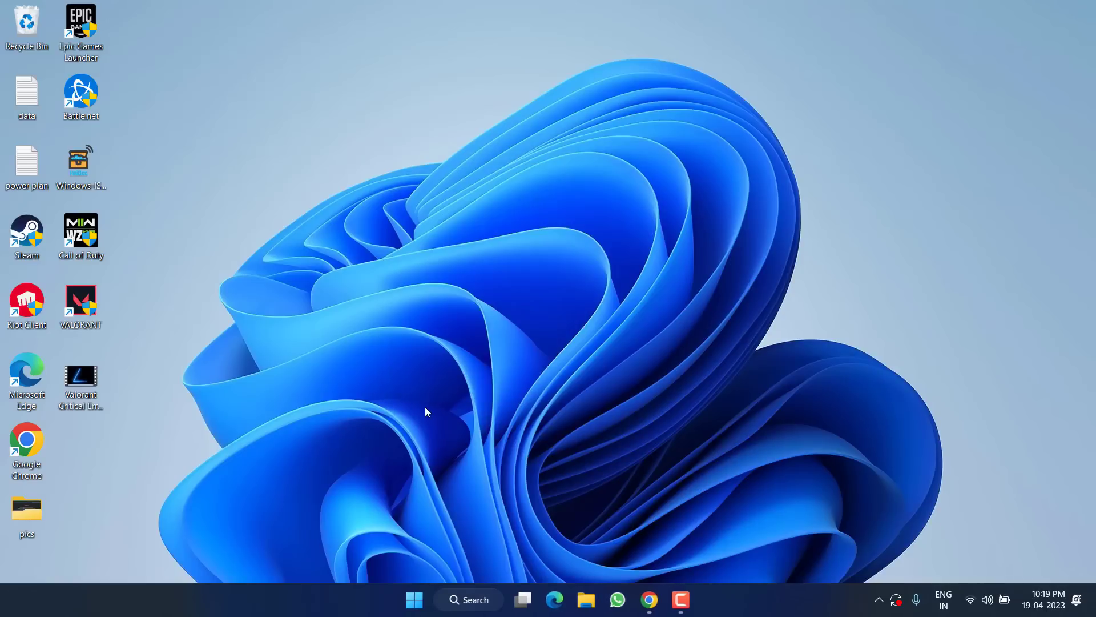
key(super)
text(w)
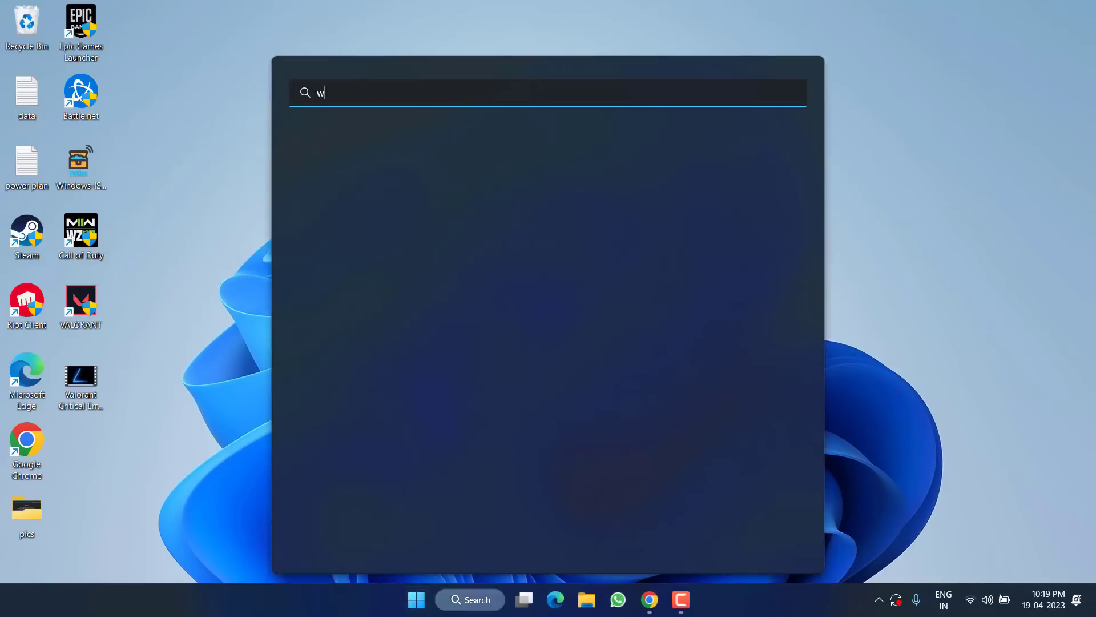
text(indows)
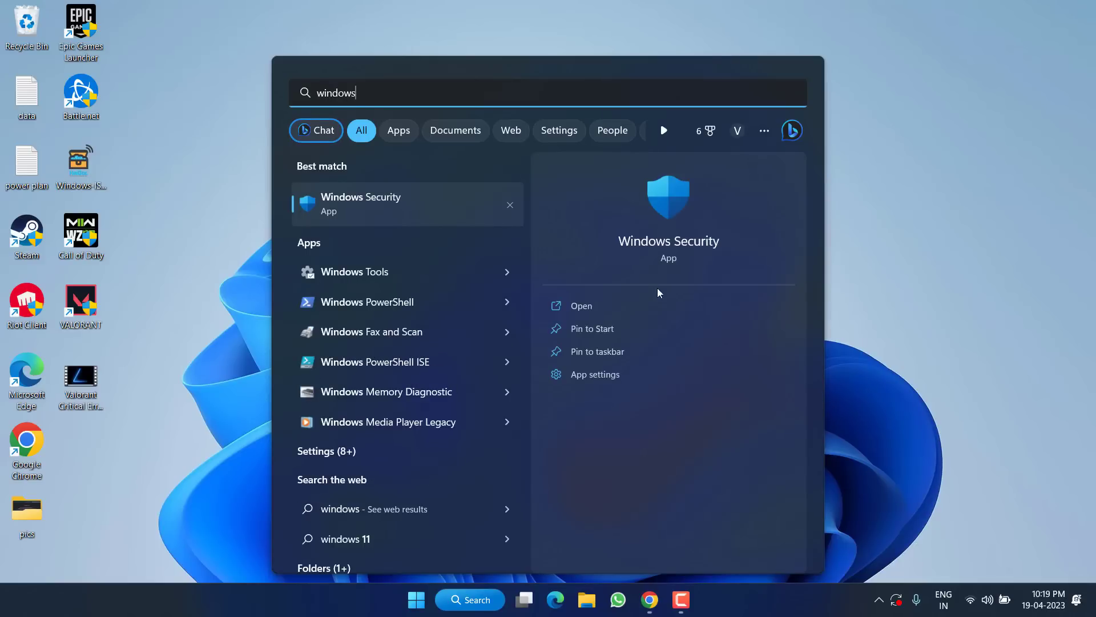
click(684, 228)
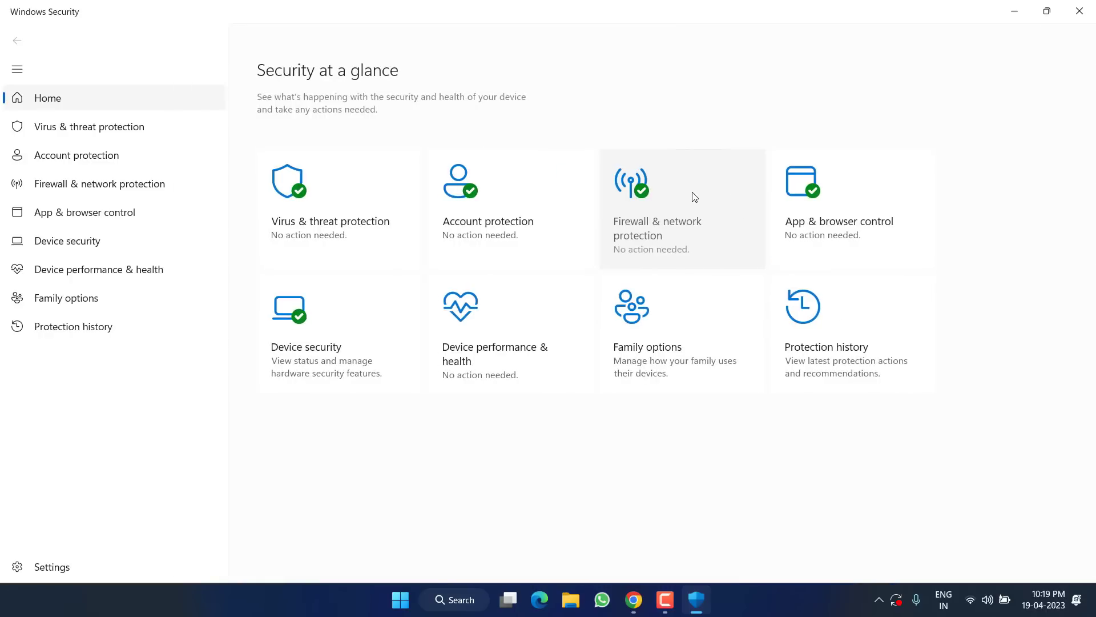
- Switch Kernel-mode Hardware-enforced Stack Protection off under Device security > Core isolation, then close the app
click(341, 335)
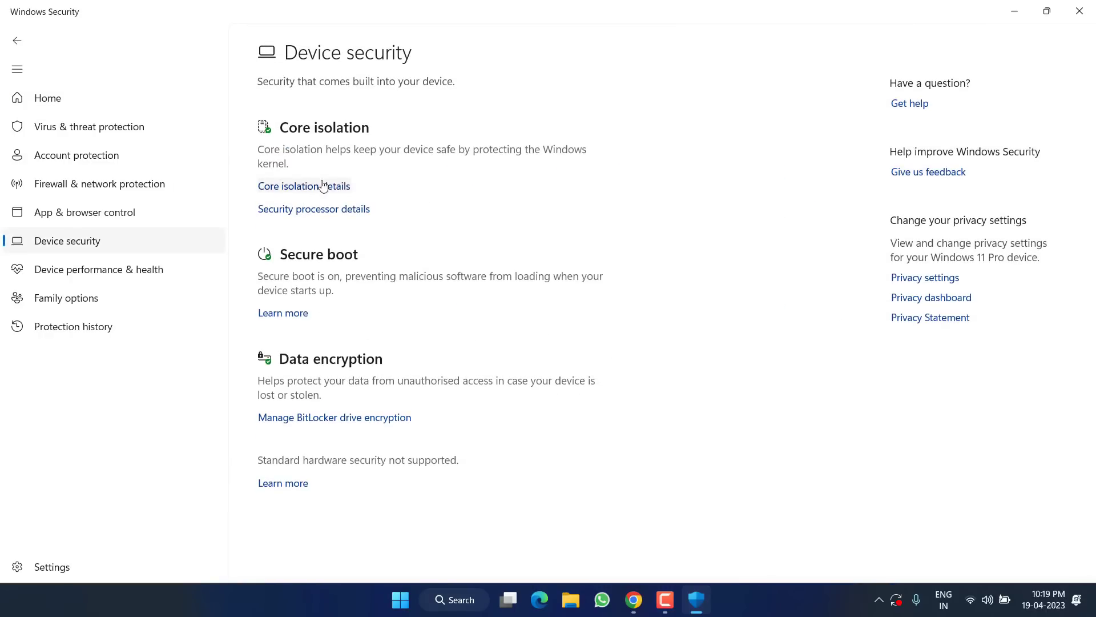
click(305, 186)
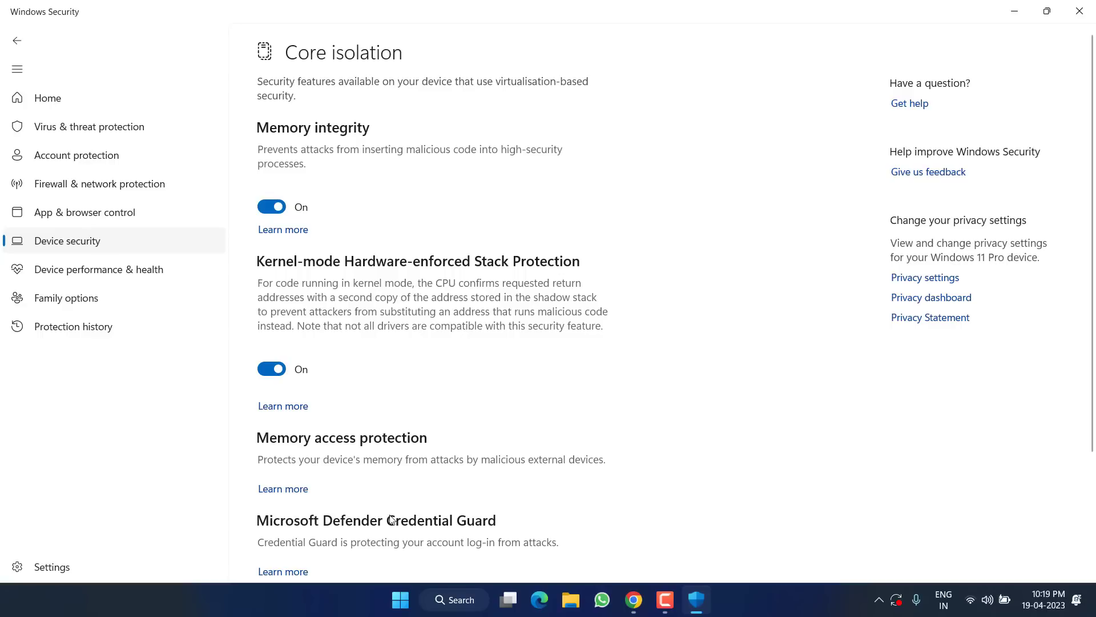
click(270, 369)
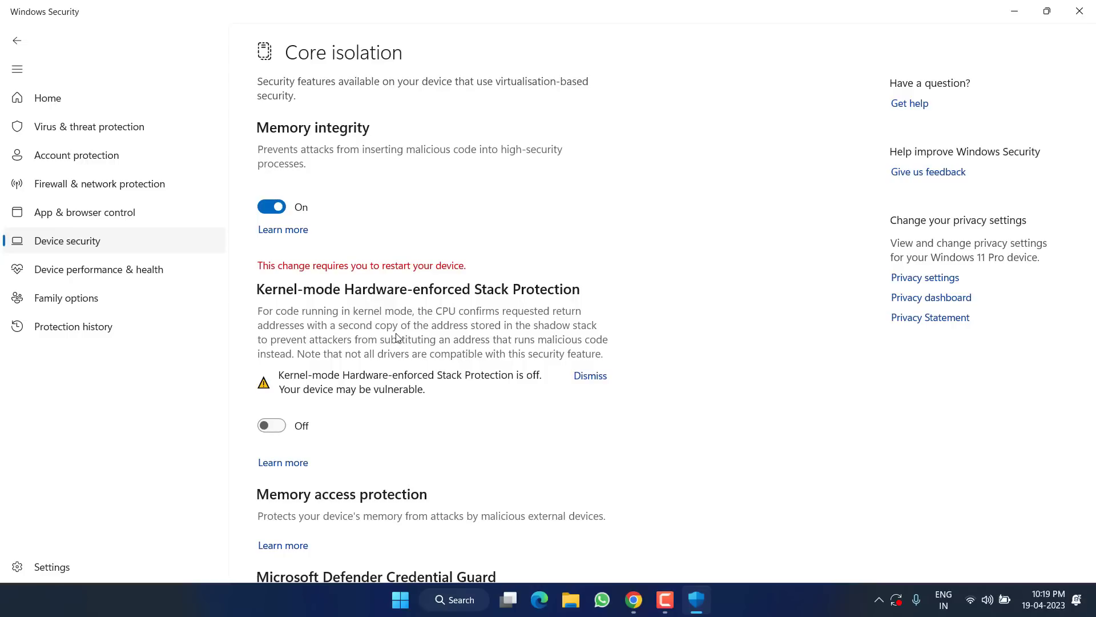
click(1081, 10)
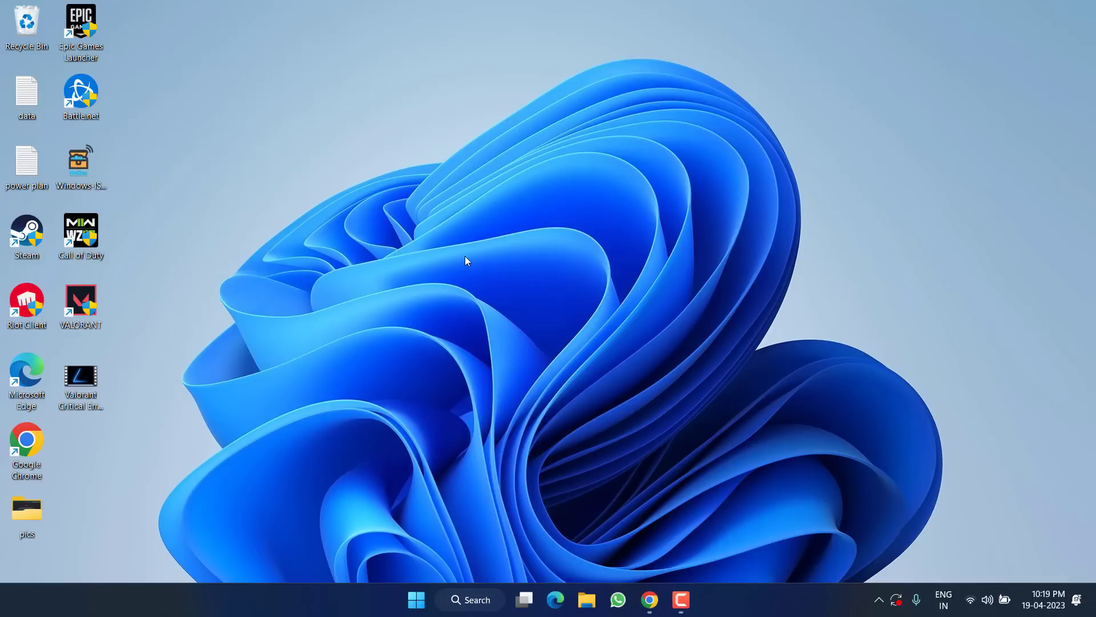